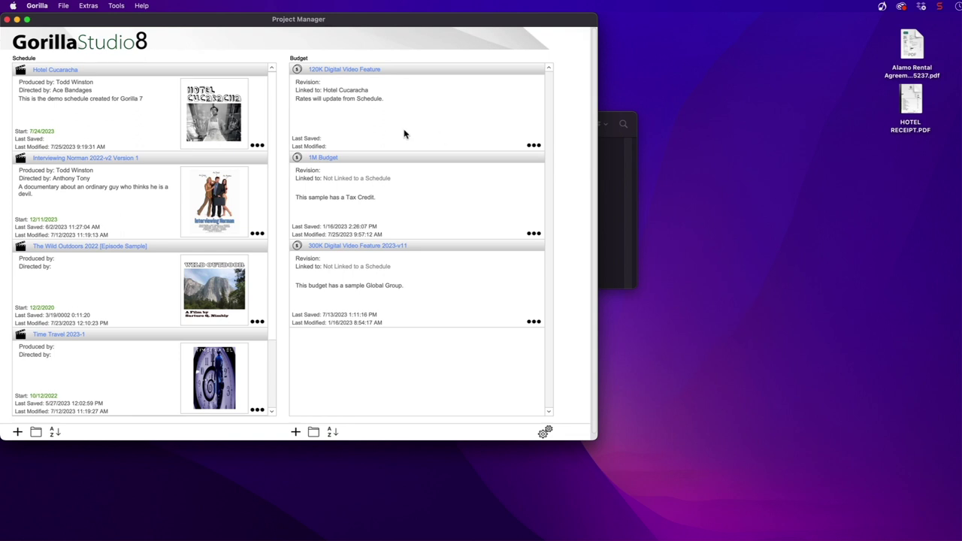
# Step: Open the 120K Digital Video Feature budget and go to its Transportation account
pyautogui.click(355, 70)
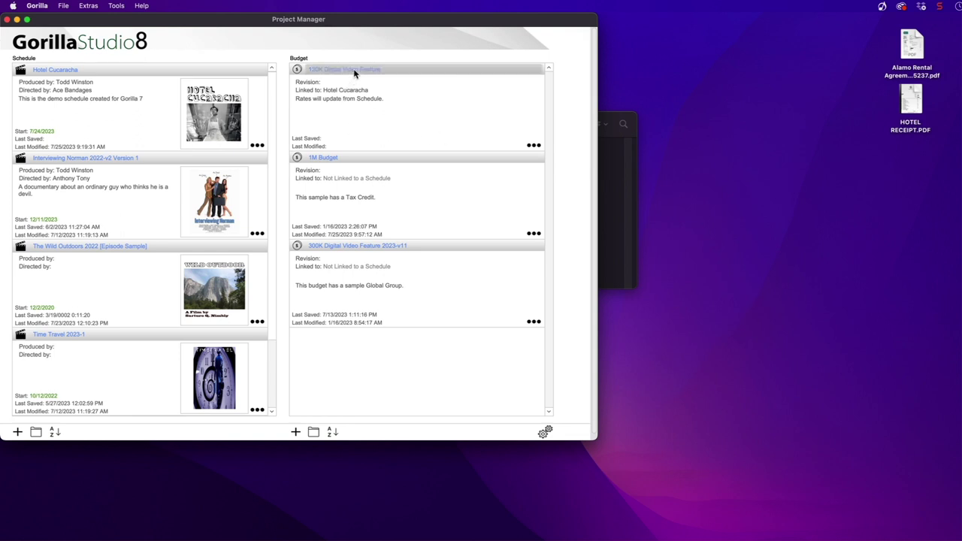
pyautogui.doubleClick(422, 105)
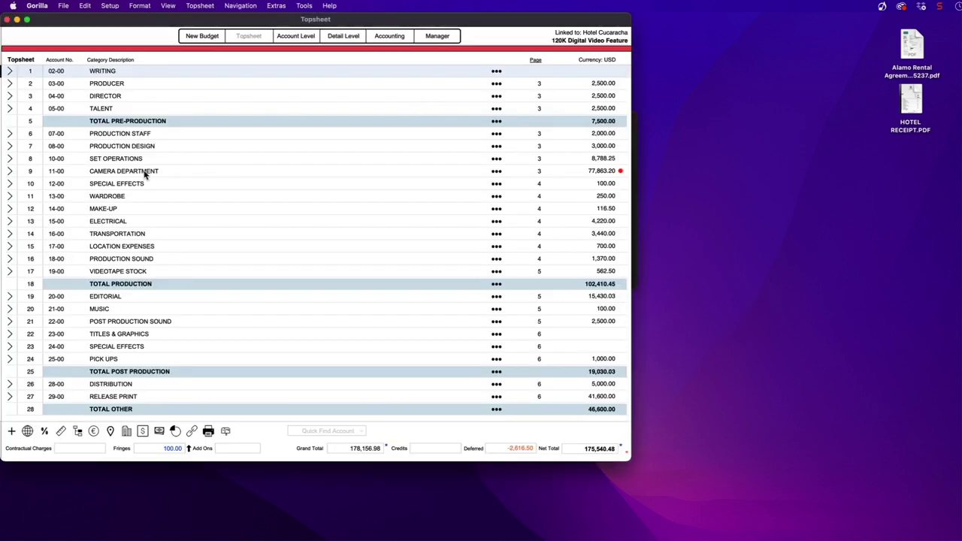
pyautogui.click(10, 234)
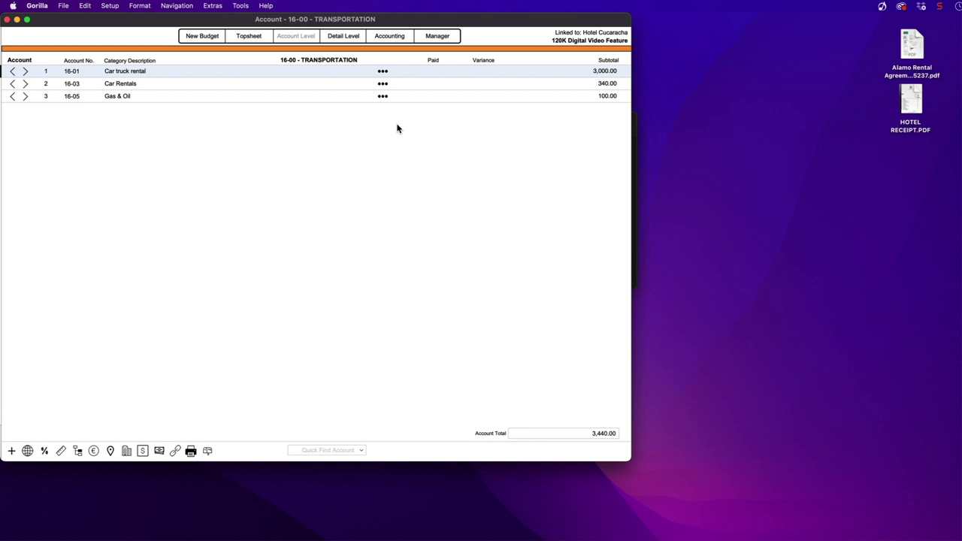
# Step: Start a tracked expense transaction for the Car truck rental line, drawn from Budget Acct
pyautogui.click(382, 71)
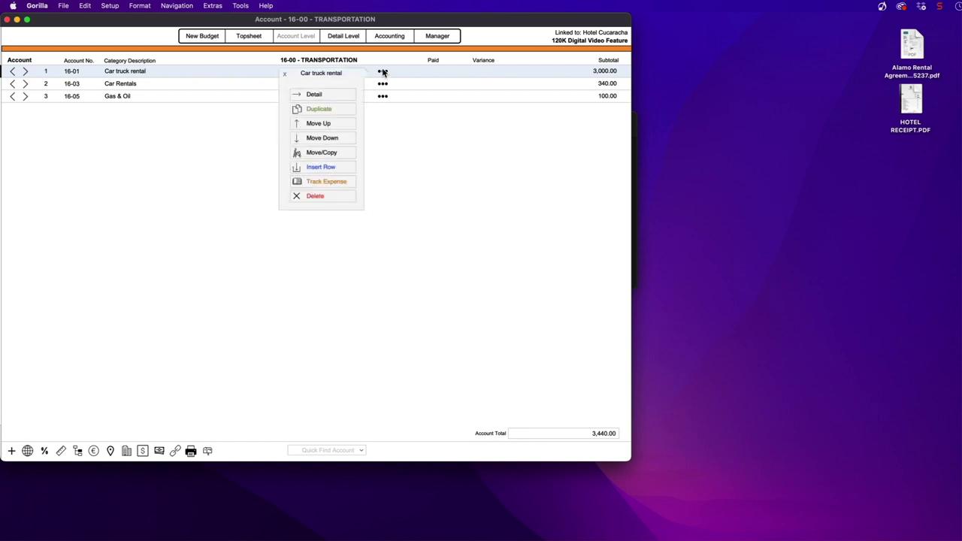
pyautogui.click(323, 185)
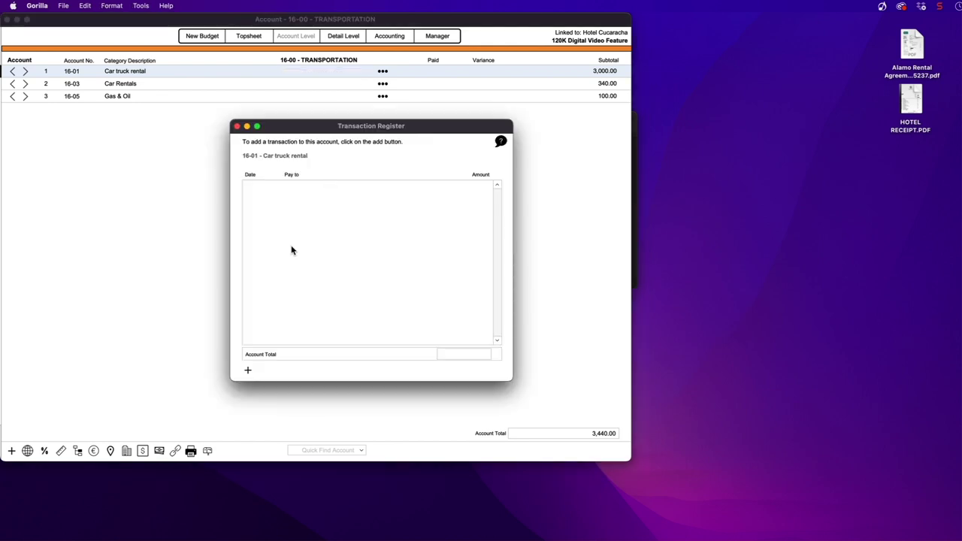
pyautogui.click(248, 371)
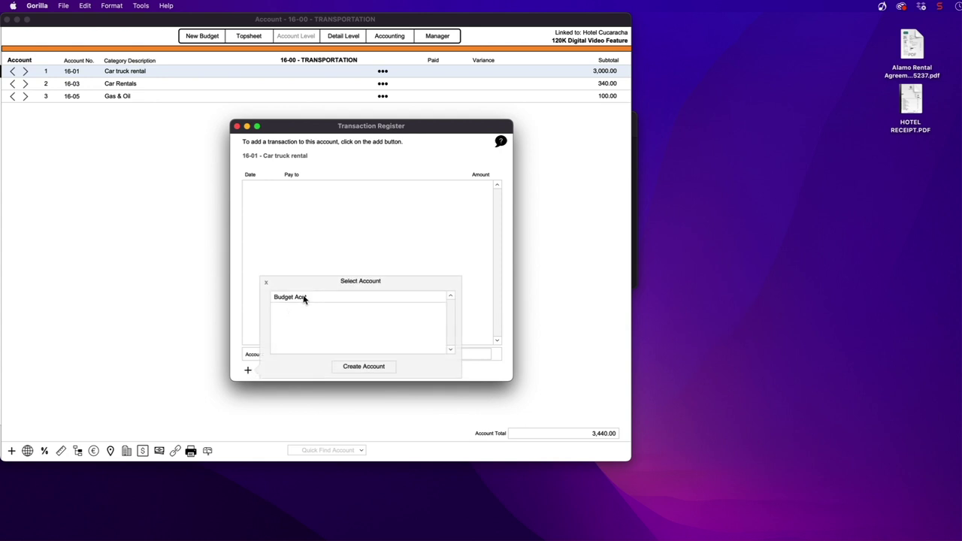
pyautogui.click(301, 298)
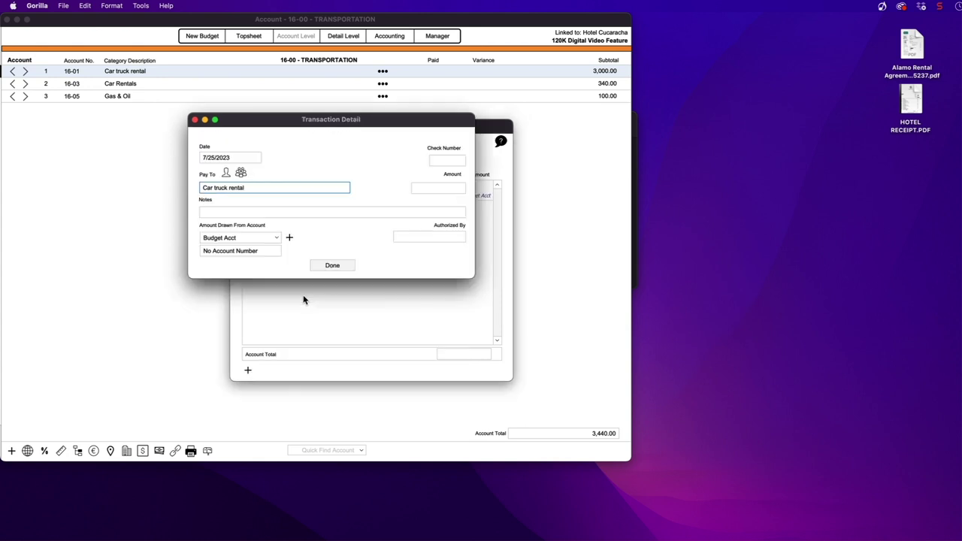
# Step: Record the car truck rental payment with amount 271.83 and note "Alamo Rental Company", finishing with the transaction register closed
pyautogui.click(449, 188)
pyautogui.write('2')
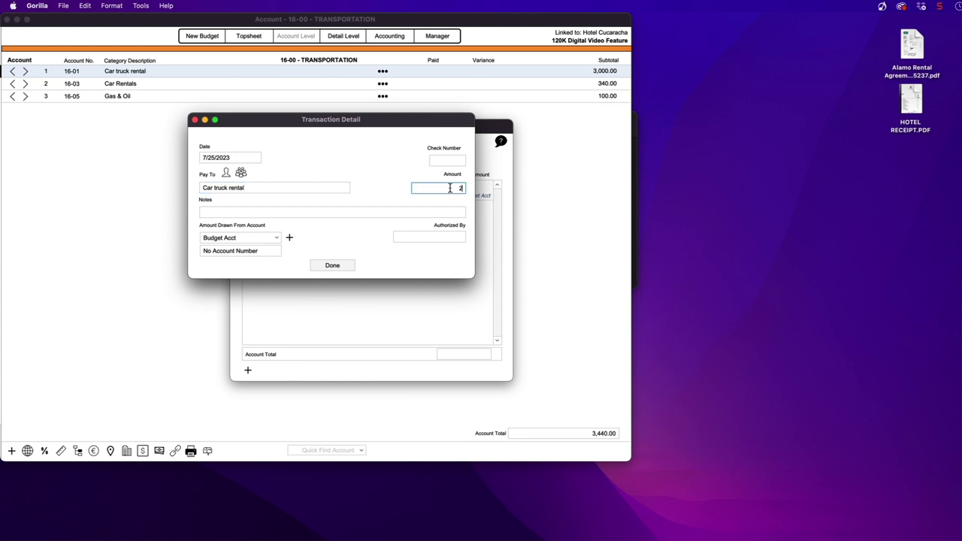
pyautogui.write('71.83')
pyautogui.click(216, 213)
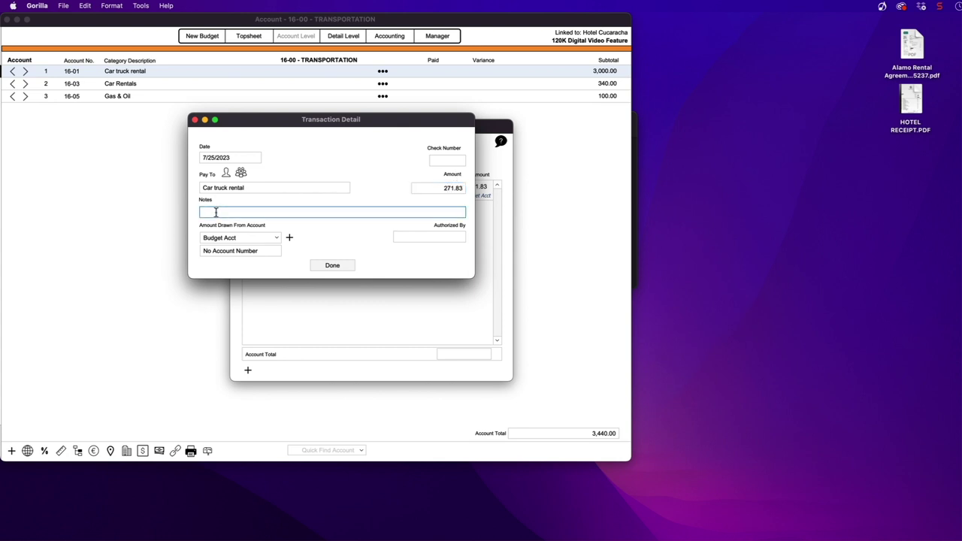
pyautogui.write('Alamo Rental Company')
pyautogui.click(344, 269)
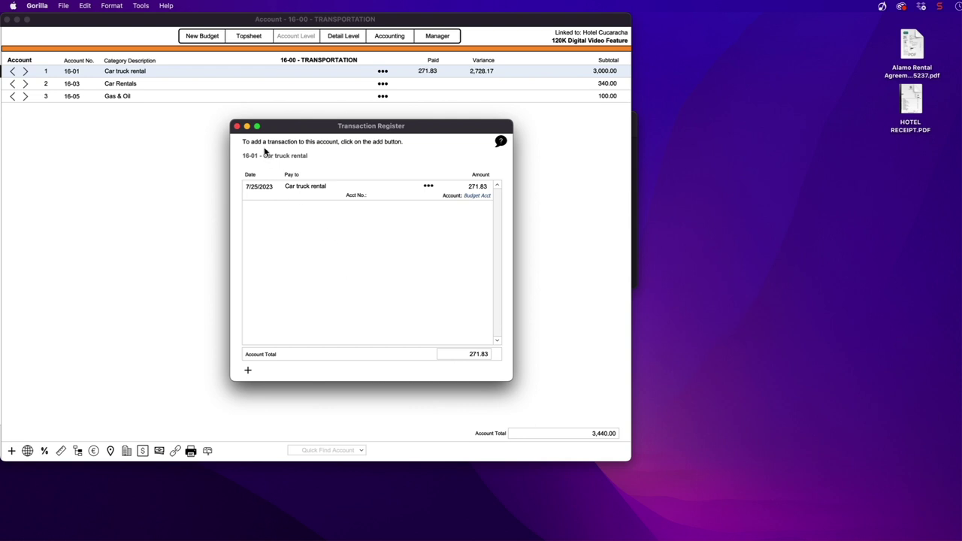
pyautogui.click(238, 126)
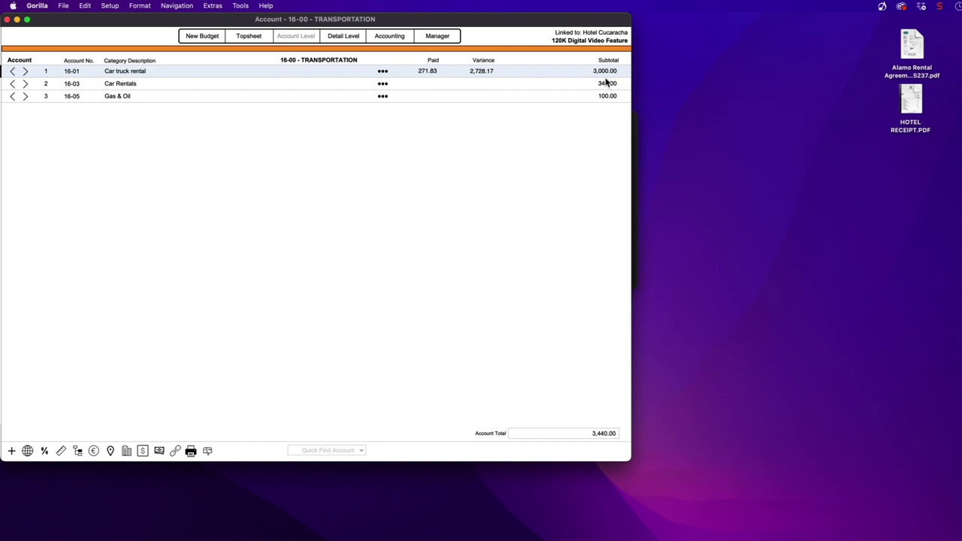
# Step: Open the receipt window for the Car truck rental transaction listed in the accounting register
pyautogui.click(390, 36)
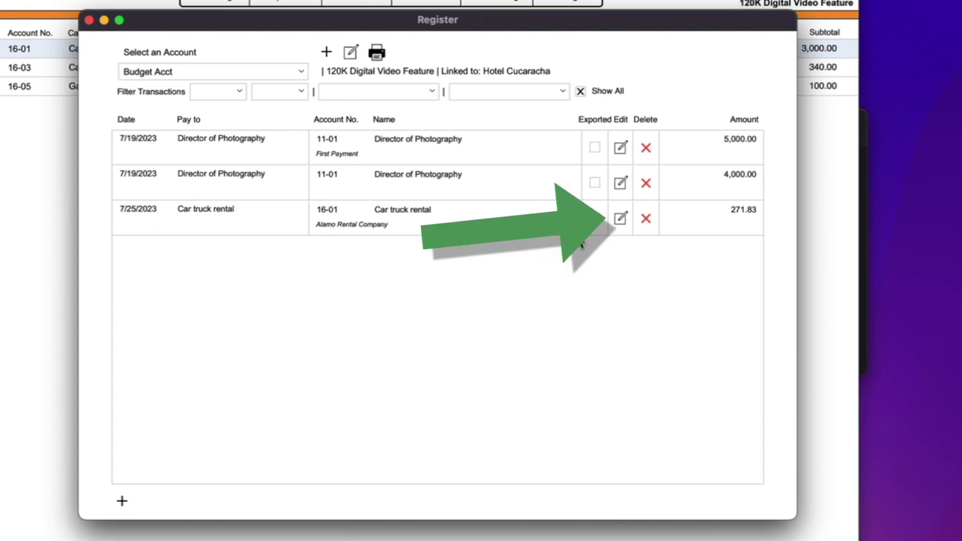
pyautogui.click(620, 220)
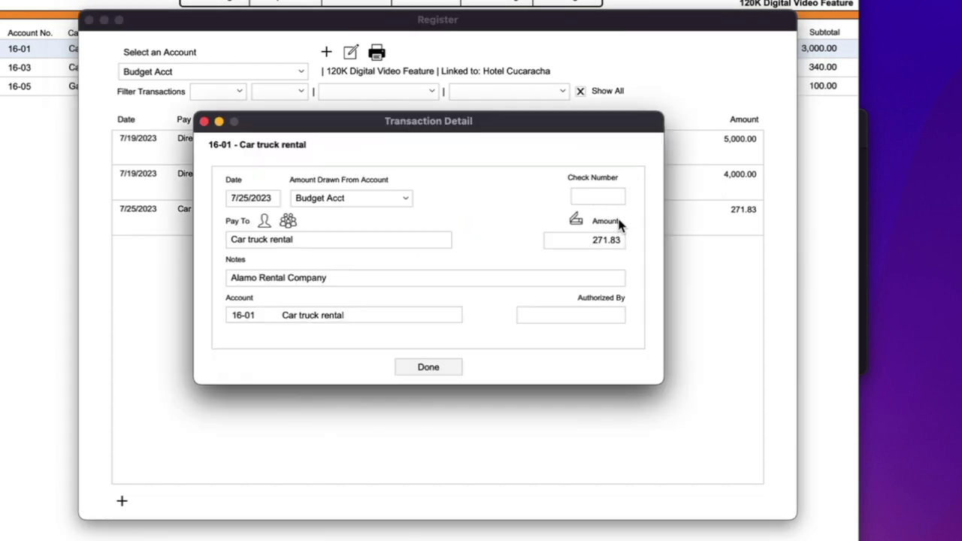
pyautogui.click(575, 219)
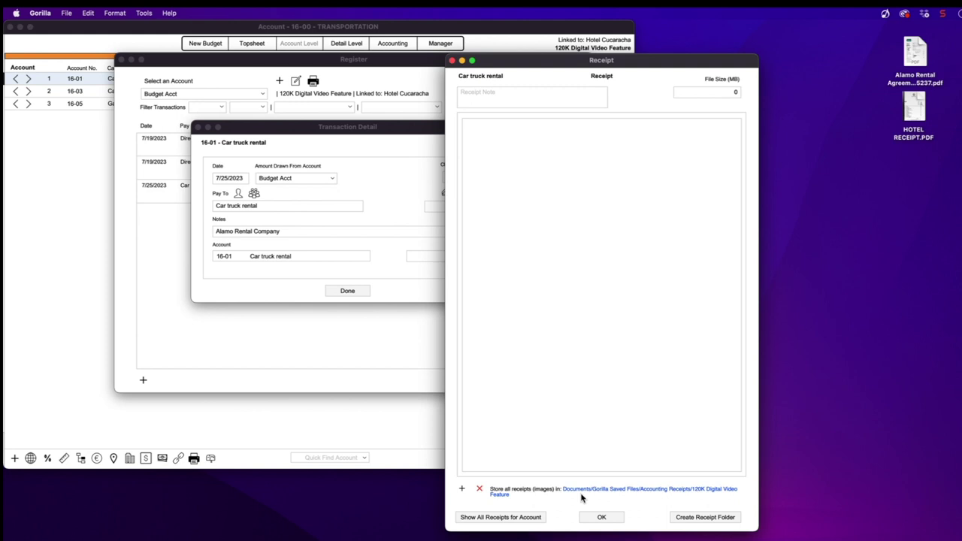
# Step: Switch to Finder to place the Accounting Receipts folder beside the Receipt window, and create the budget's receipt folder from Gorilla
pyautogui.press('super+Tab')
pyautogui.press('super+Tab')
pyautogui.press('super+Tab')
pyautogui.press('super+shift+Tab')
pyautogui.moveTo(307, 131); pyautogui.dragTo(681, 422)
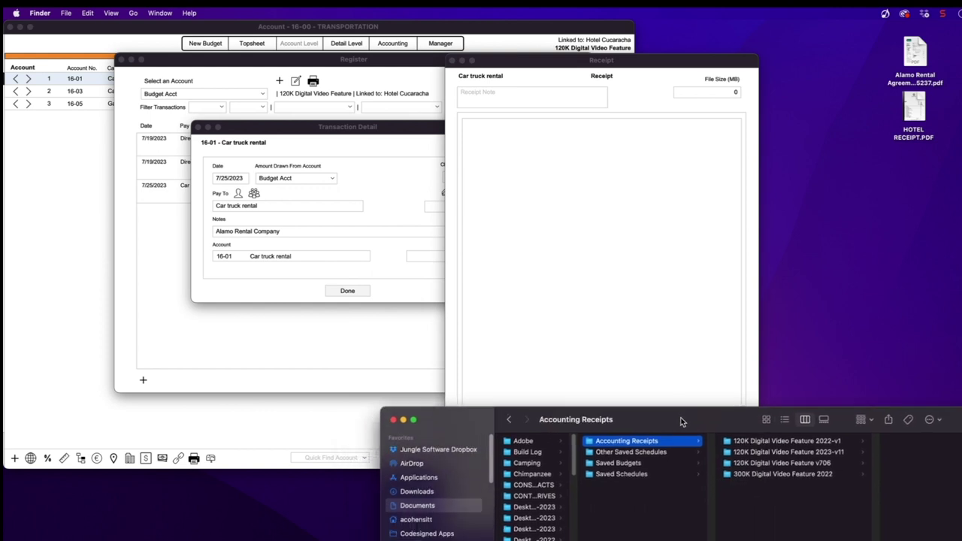
pyautogui.click(571, 312)
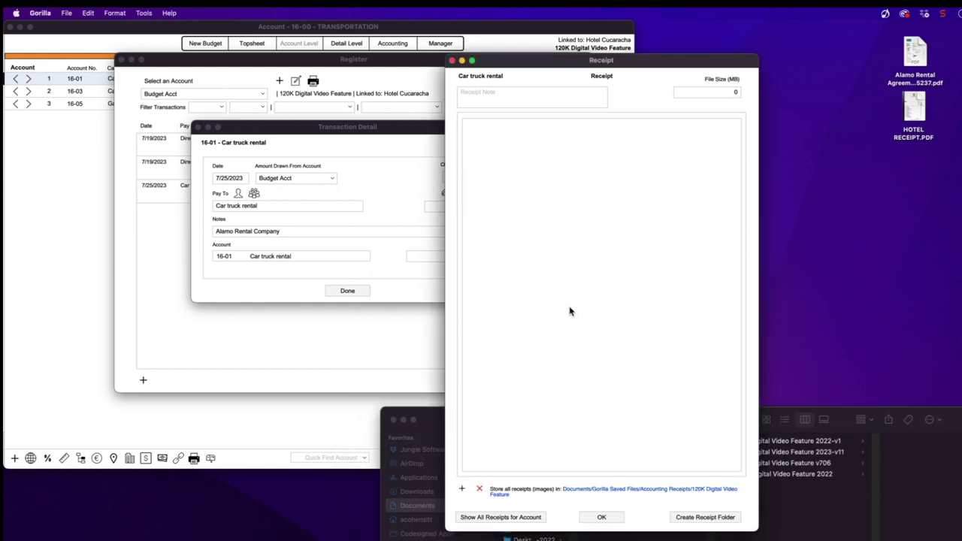
pyautogui.moveTo(568, 62); pyautogui.dragTo(388, 59)
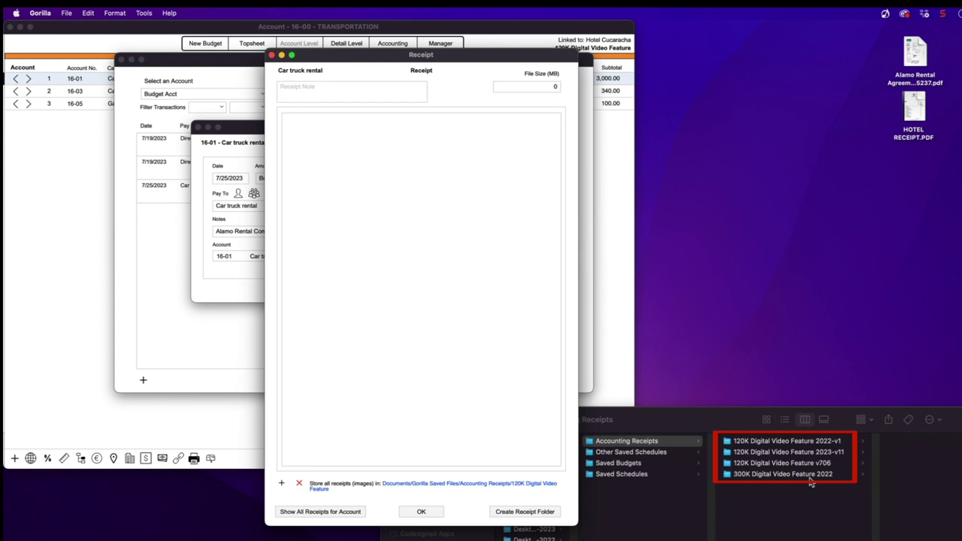
pyautogui.click(530, 514)
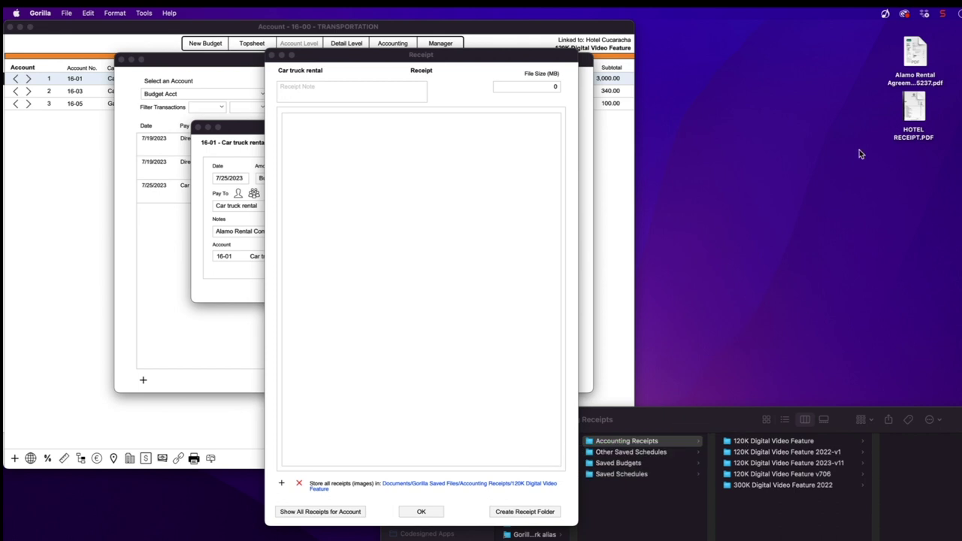
# Step: Move the Alamo Rental Agreement PDF from the desktop into the 120K Digital Video Feature receipts folder and show its contents
pyautogui.click(911, 53)
pyautogui.moveTo(911, 52)
pyautogui.mouseDown()
pyautogui.moveTo(810, 145)
pyautogui.moveTo(797, 256)
pyautogui.moveTo(800, 390)
pyautogui.mouseUp()
pyautogui.moveTo(779, 429); pyautogui.dragTo(743, 447)
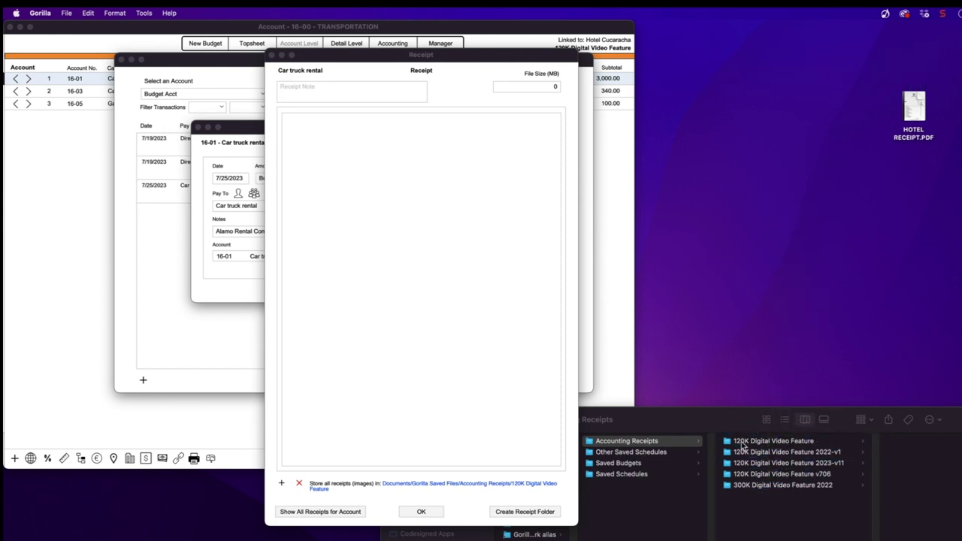
pyautogui.click(744, 445)
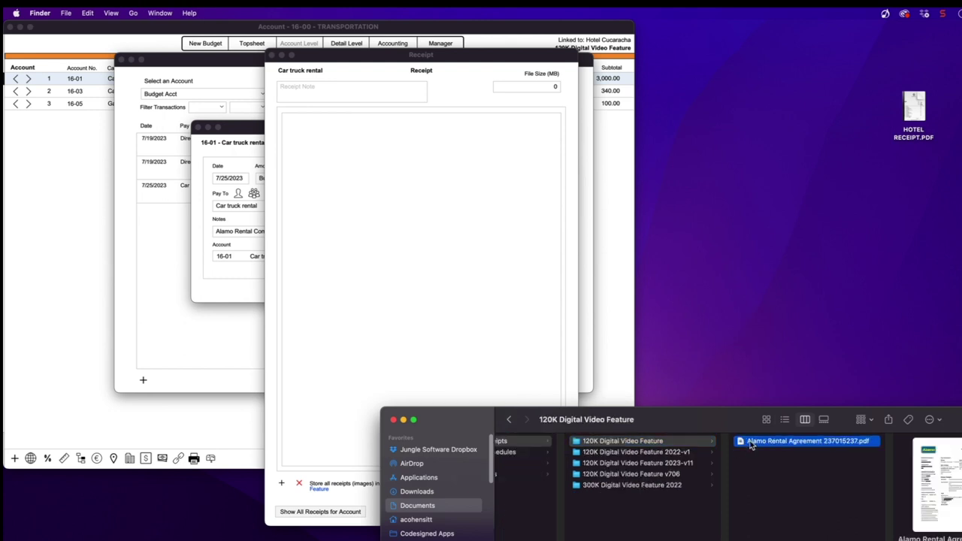
# Step: Import the Alamo Rental Agreement PDF from Gorilla Saved Files > Accounting Receipts > 120K Digital Video Feature as the car truck rental receipt
pyautogui.click(368, 263)
pyautogui.click(283, 485)
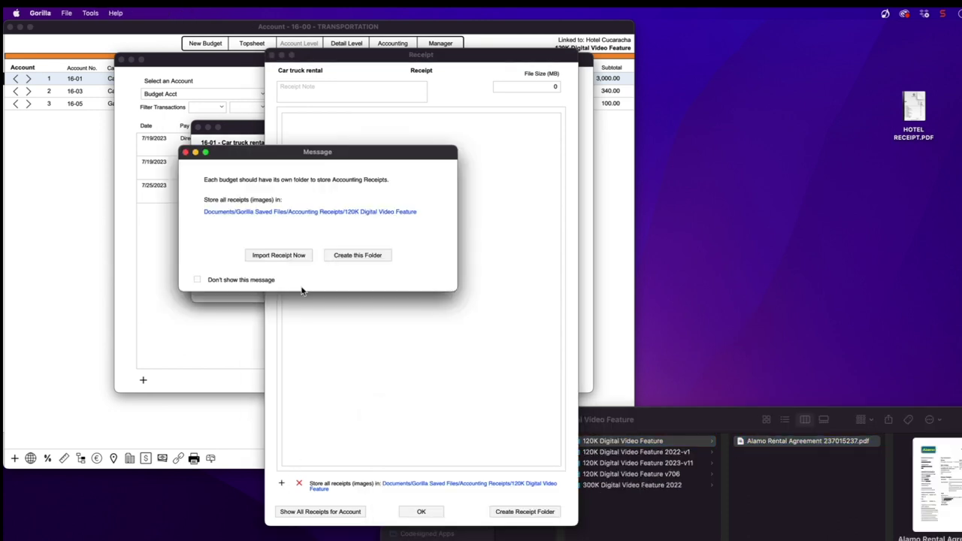
pyautogui.click(279, 255)
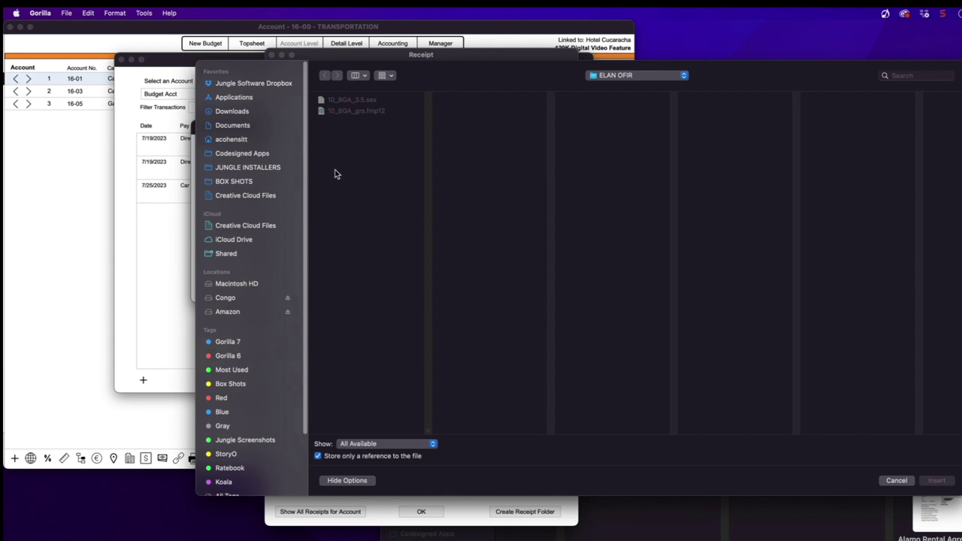
pyautogui.click(231, 126)
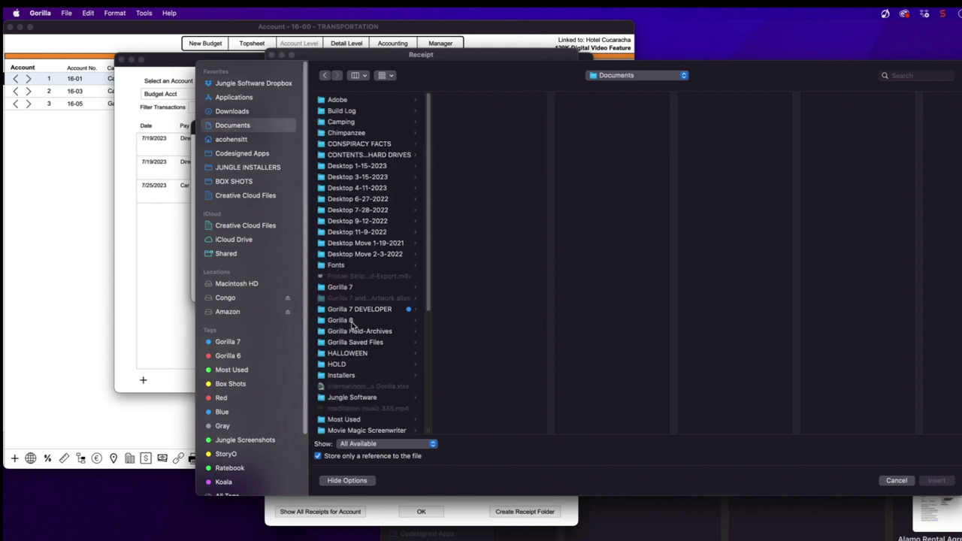
pyautogui.click(354, 343)
pyautogui.click(485, 100)
pyautogui.click(605, 100)
pyautogui.click(726, 100)
pyautogui.click(937, 480)
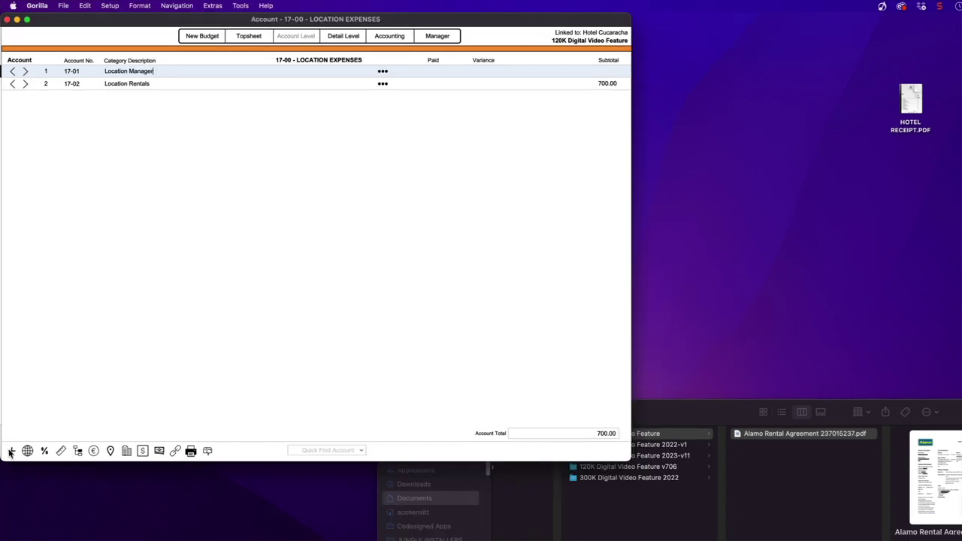
# Step: Add an account numbered 17-03 and described as Hotel under Location Expenses
pyautogui.click(10, 451)
pyautogui.write('17')
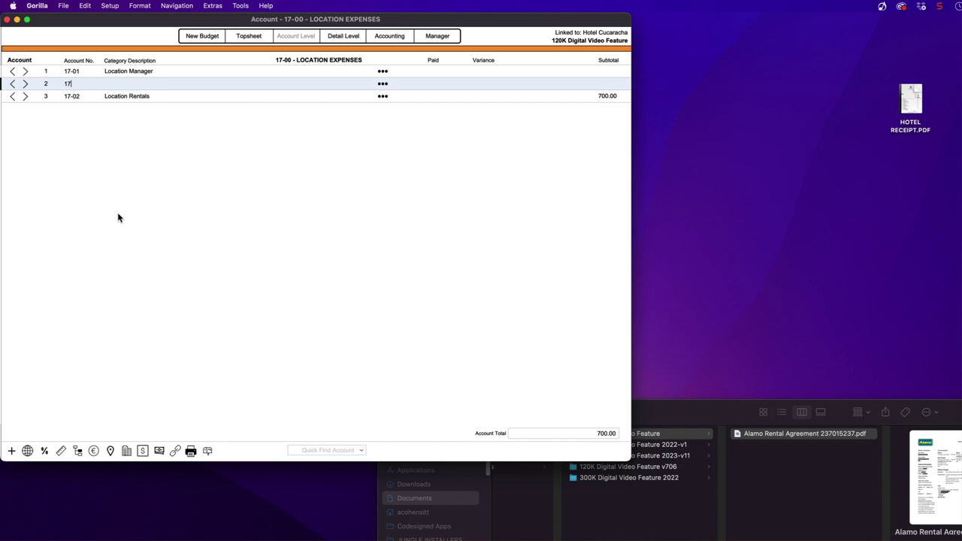
pyautogui.write('-03')
pyautogui.click(118, 81)
pyautogui.write('Hotel')
# Step: Set the Hotel detail line's rate to 1500 and return to the Location Expenses account level
pyautogui.click(26, 84)
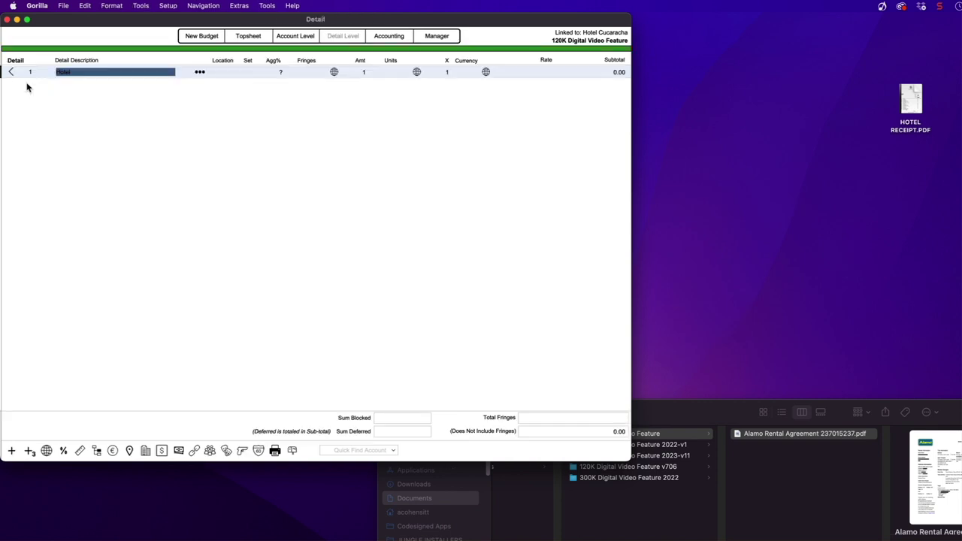
pyautogui.click(555, 73)
pyautogui.write('1500')
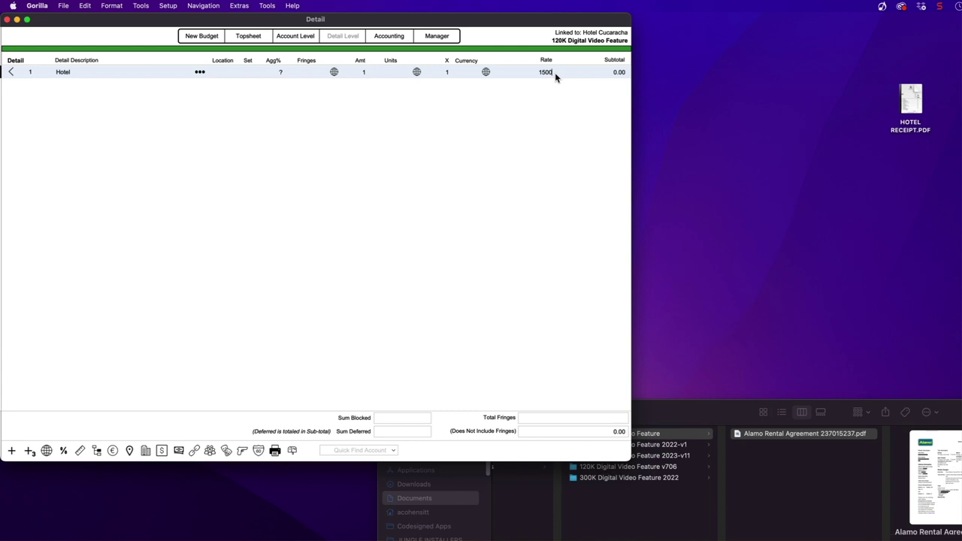
pyautogui.press('Return')
pyautogui.click(12, 72)
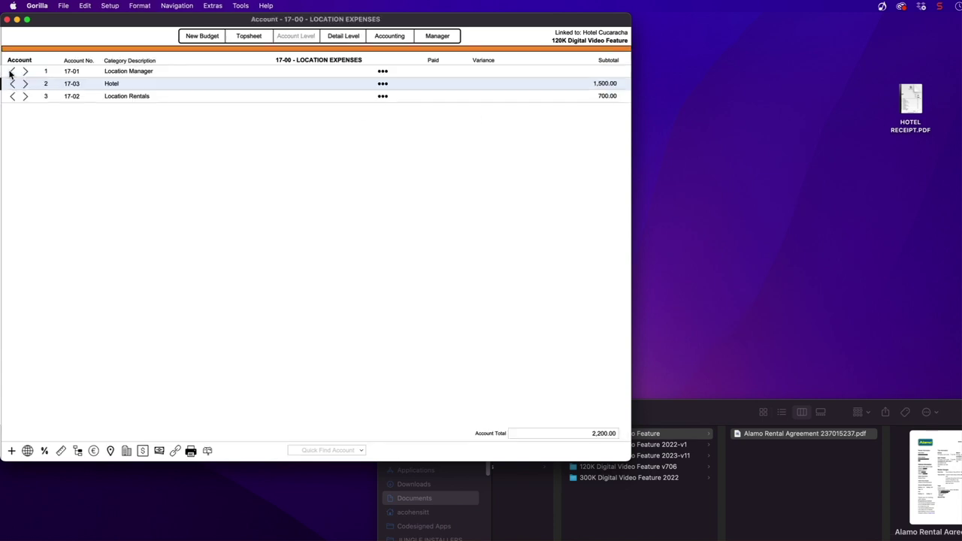
# Step: Track a 1225 expense for the Hotel account, drawn from Budget Acct, and close the transaction register
pyautogui.click(382, 85)
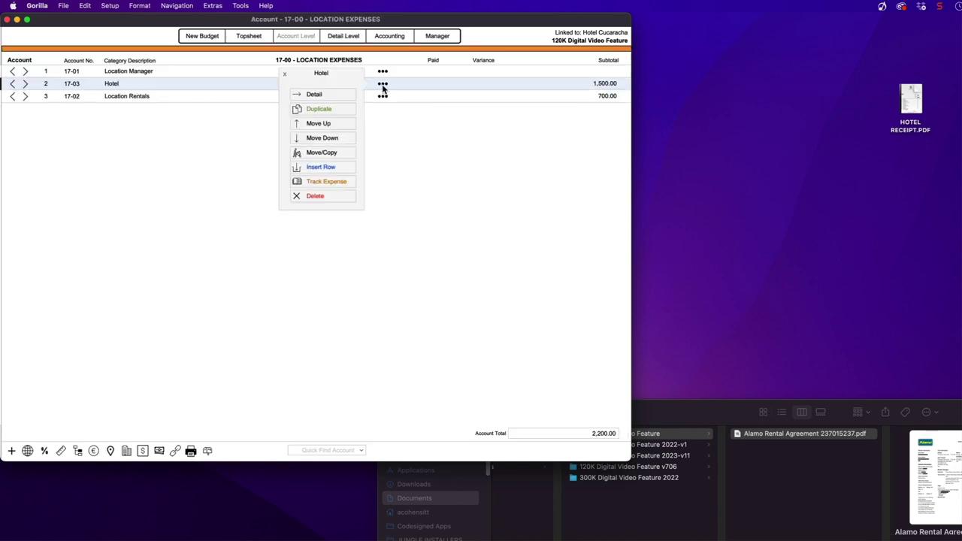
pyautogui.click(338, 182)
pyautogui.click(248, 370)
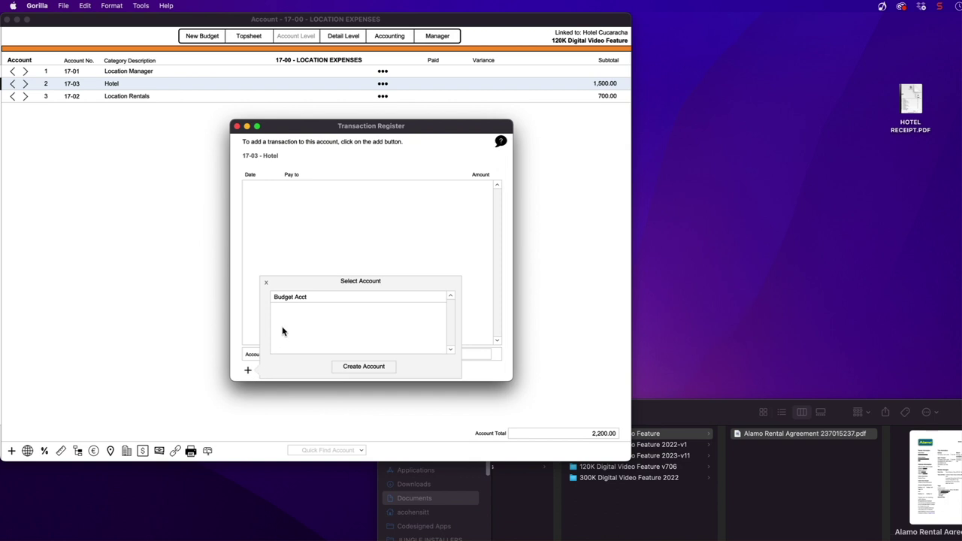
pyautogui.click(292, 298)
pyautogui.click(436, 188)
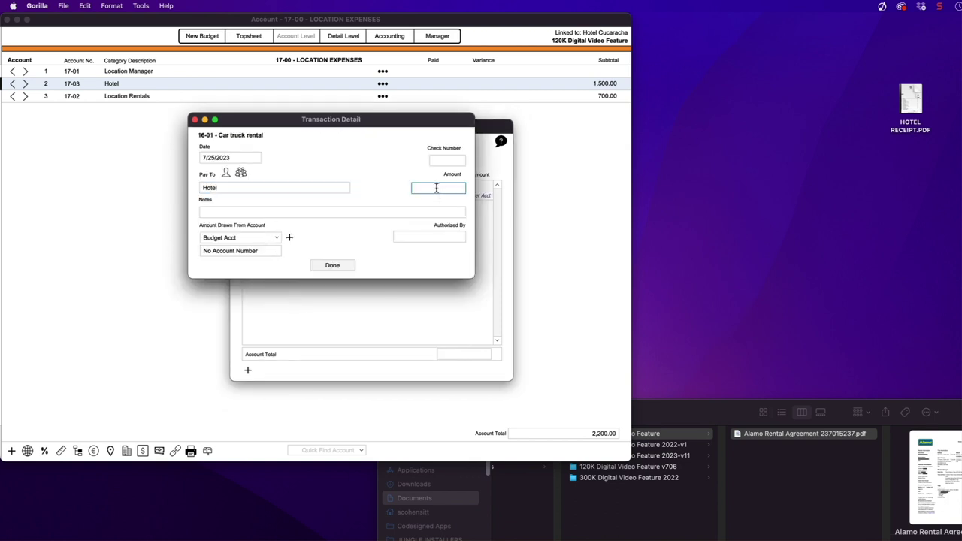
pyautogui.write('1225')
pyautogui.click(392, 174)
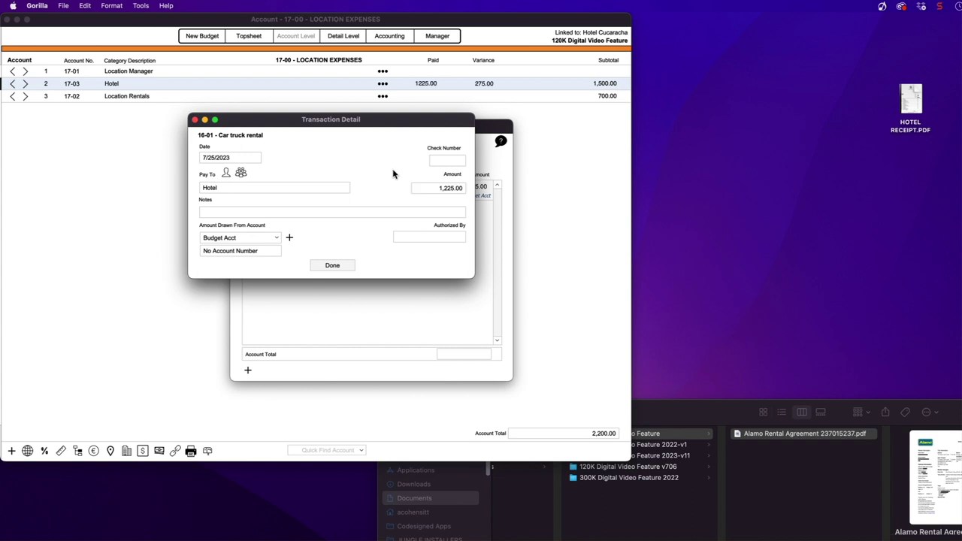
pyautogui.click(338, 265)
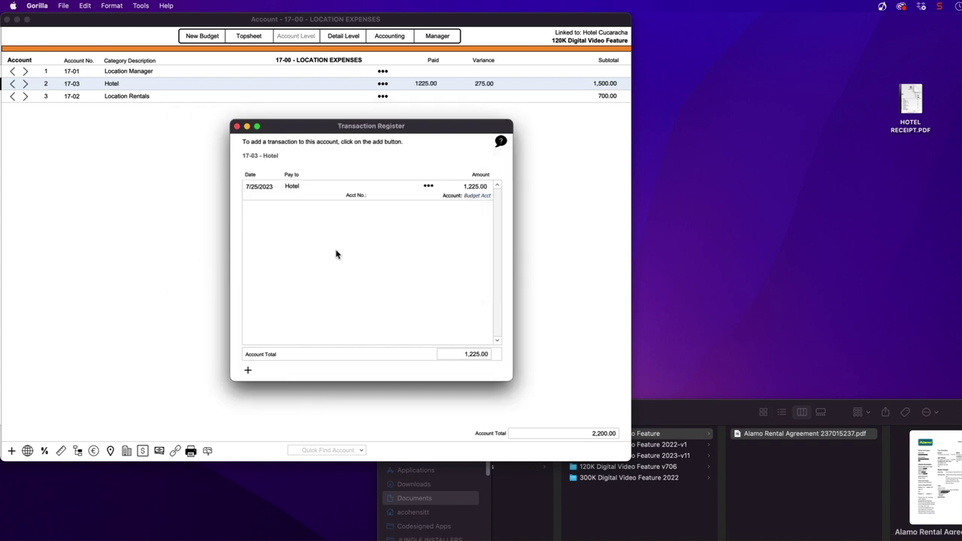
pyautogui.click(237, 126)
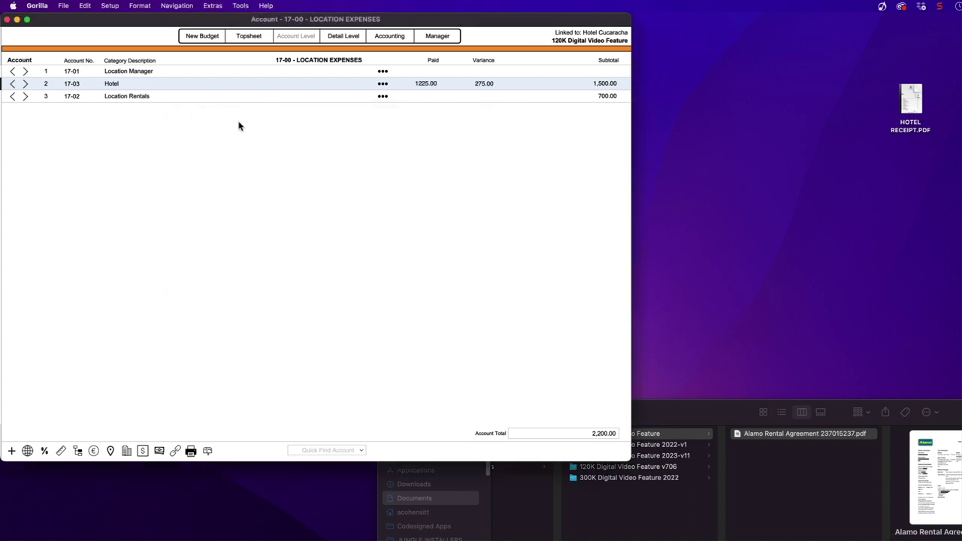
# Step: Open the accounting transaction register and move HOTEL RECEIPT.PDF from the desktop into the 120K Digital Video Feature receipts folder
pyautogui.click(391, 38)
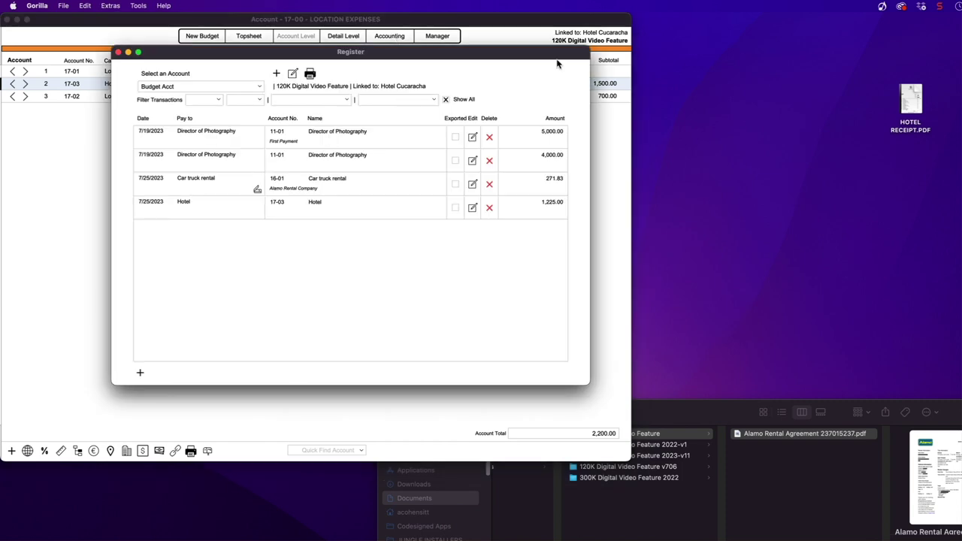
pyautogui.click(908, 100)
pyautogui.moveTo(908, 101); pyautogui.dragTo(756, 451)
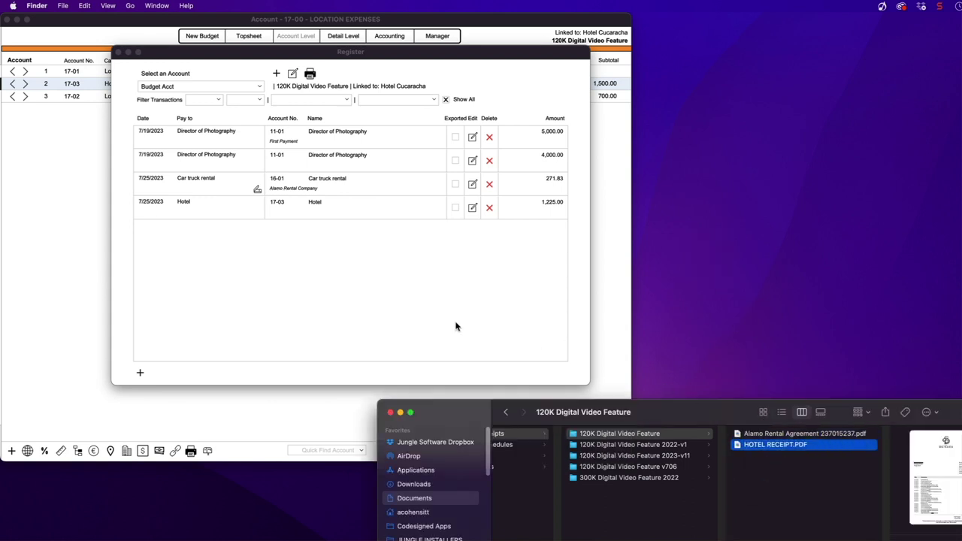
# Step: Import HOTEL RECEIPT.PDF from the 120K Digital Video Feature folder as the receipt for the 17-03 Hotel transaction
pyautogui.click(443, 228)
pyautogui.click(473, 208)
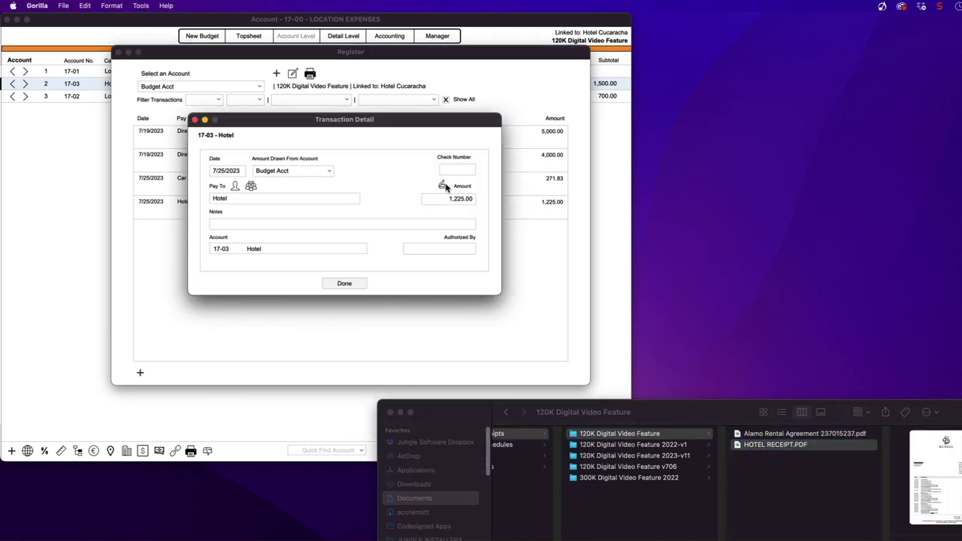
pyautogui.click(443, 188)
pyautogui.click(278, 475)
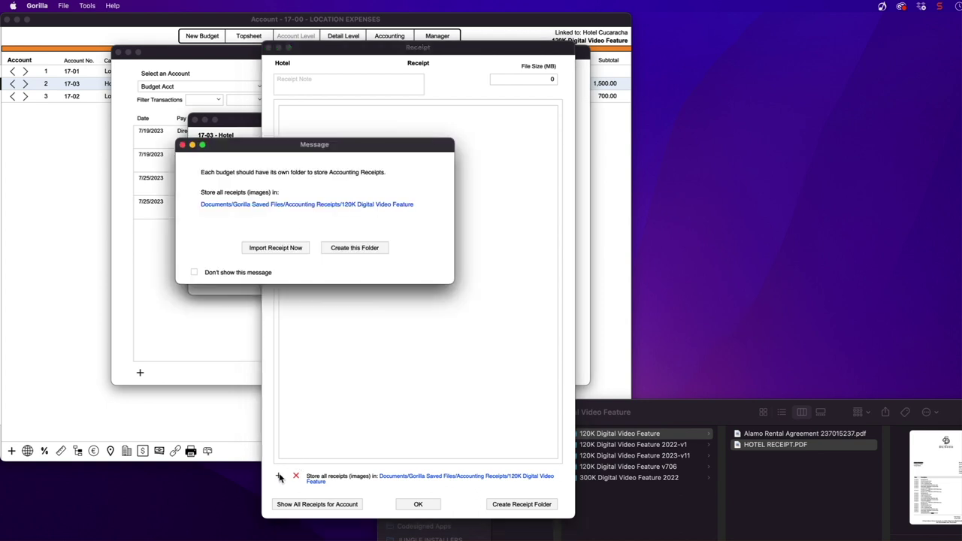
pyautogui.click(291, 249)
pyautogui.click(353, 103)
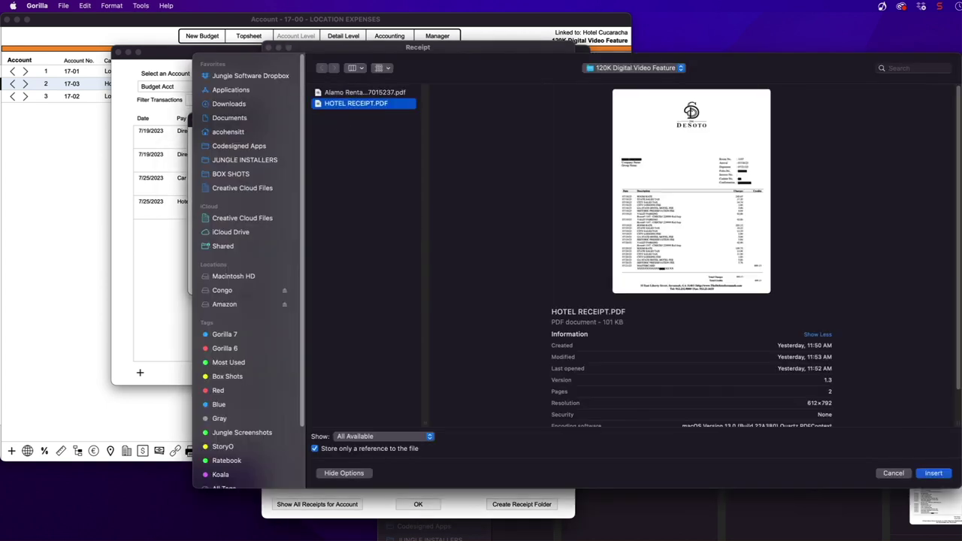
pyautogui.click(932, 473)
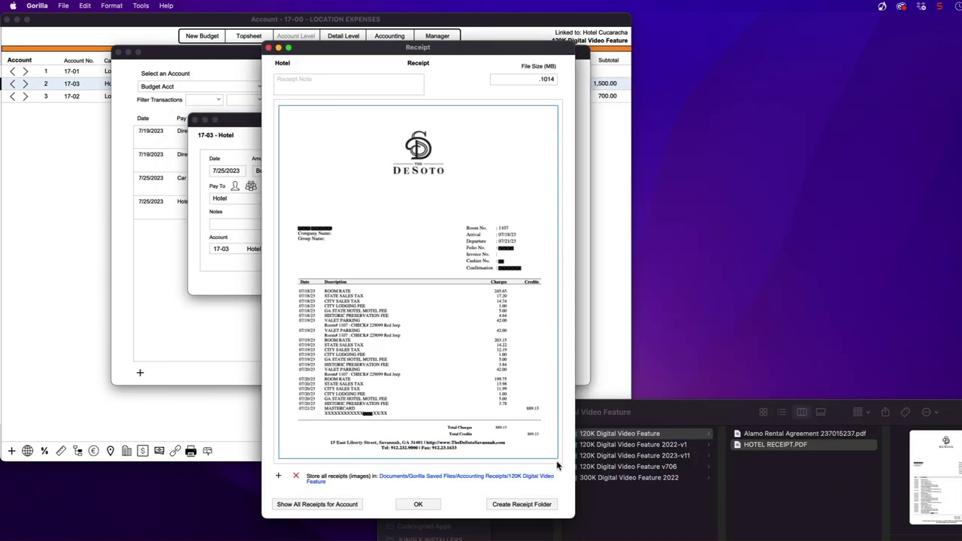
# Step: Show all receipts for the account, browse through the records to the Hotel receipt, and close the receipt window
pyautogui.click(316, 505)
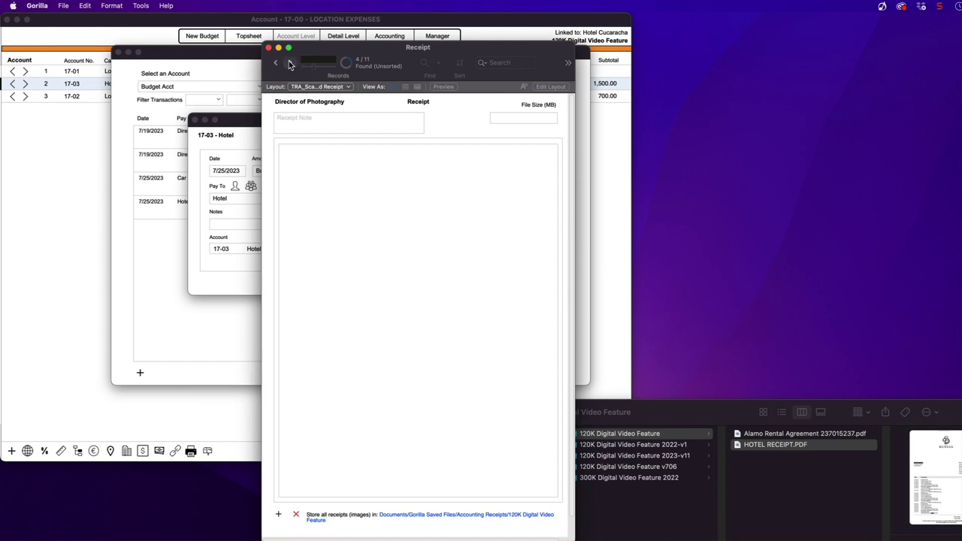
pyautogui.click(290, 64)
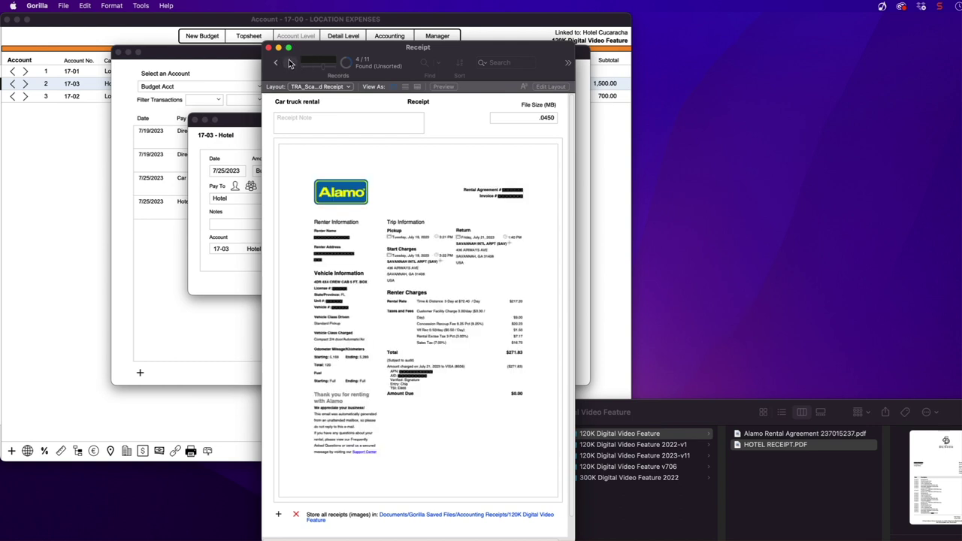
pyautogui.click(290, 64)
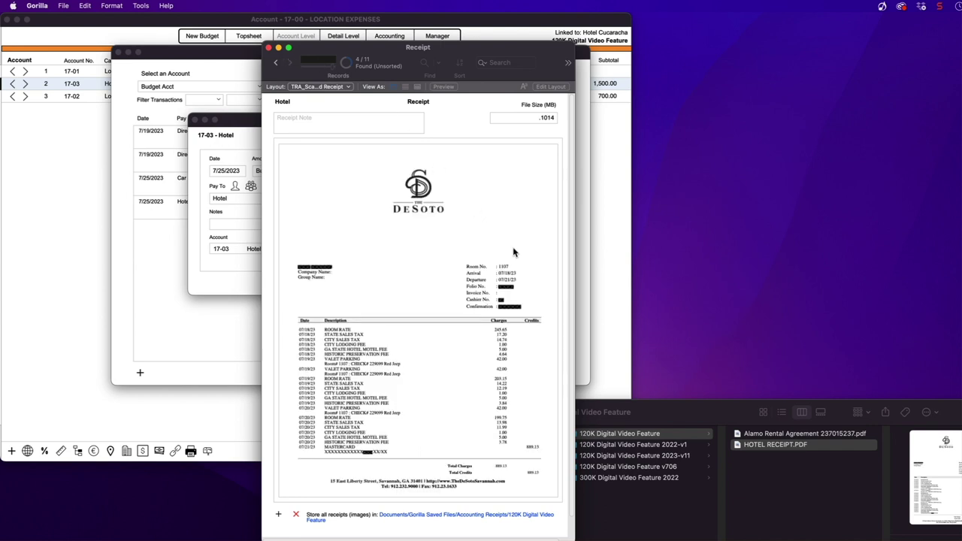
pyautogui.click(269, 47)
pyautogui.moveTo(667, 417); pyautogui.dragTo(475, 147)
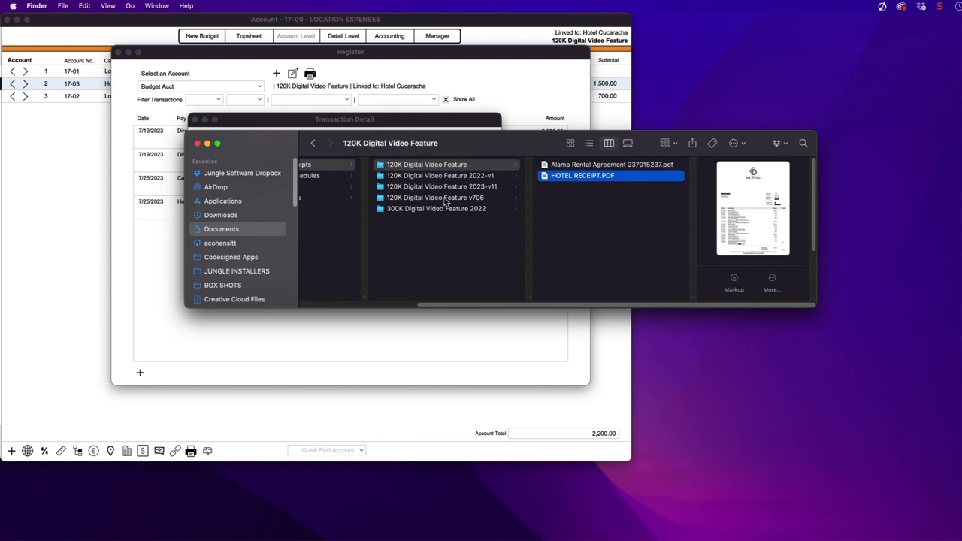
pyautogui.click(940, 6)
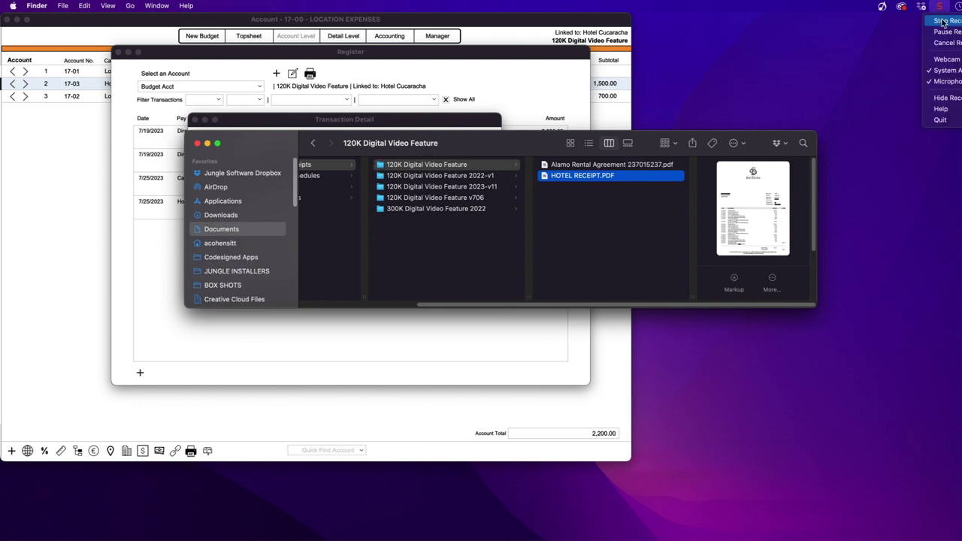
pyautogui.click(944, 22)
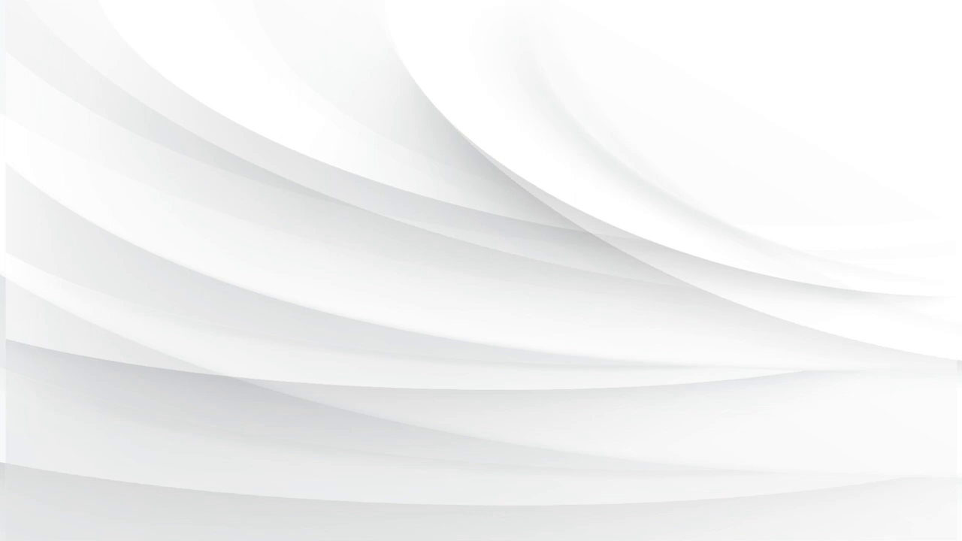